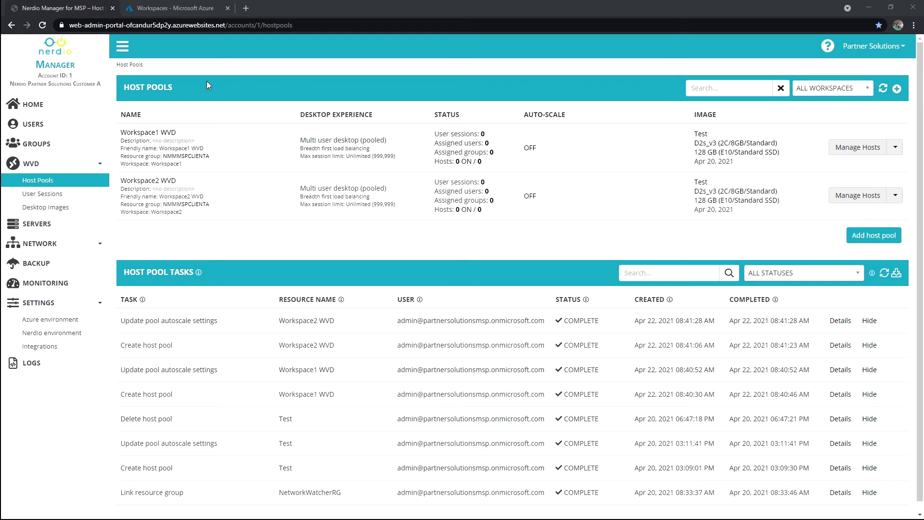
- Filter Nerdio's host pools to Workspace2, then show all workspaces again
{"action": "left_click", "coordinate": [817, 94]}
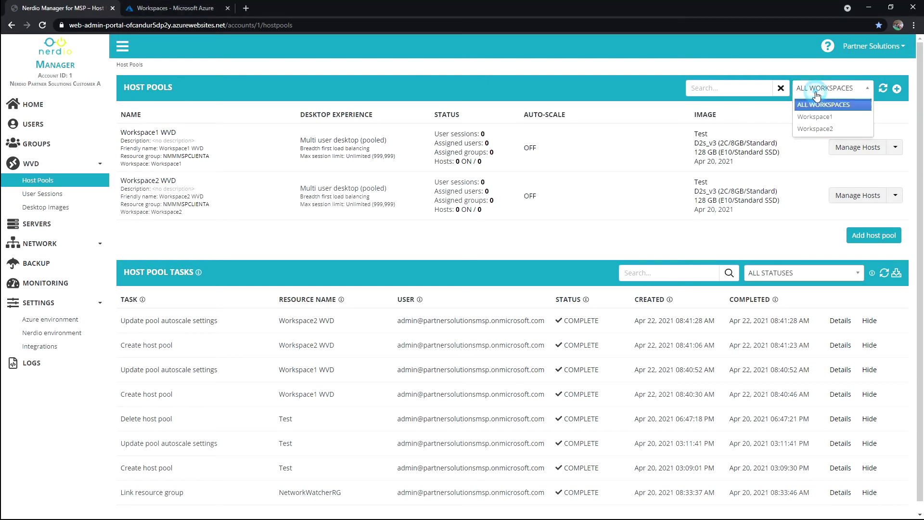
{"action": "left_click", "coordinate": [808, 128]}
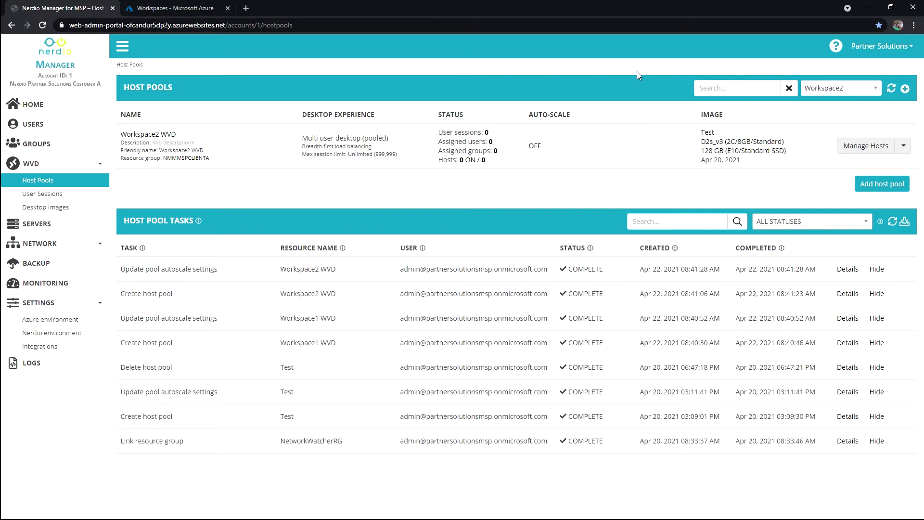
{"action": "left_click", "coordinate": [842, 89]}
{"action": "left_click", "coordinate": [818, 103]}
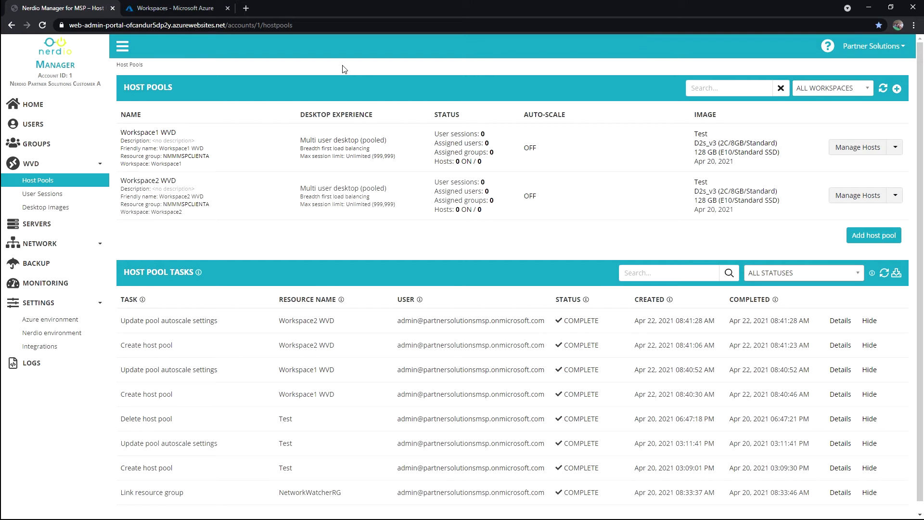
- Check Azure's Workspaces page, which lists 0 of 0 records
{"action": "left_click", "coordinate": [162, 6]}
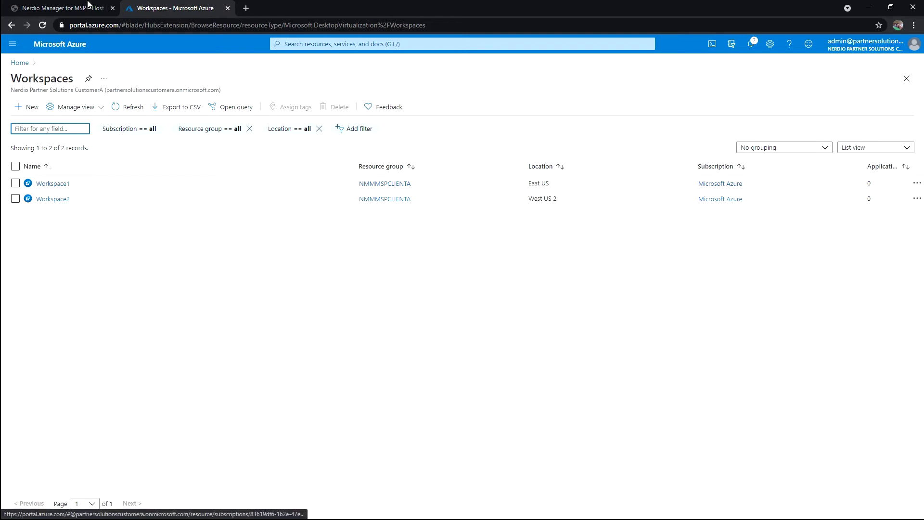
{"action": "left_click", "coordinate": [63, 7]}
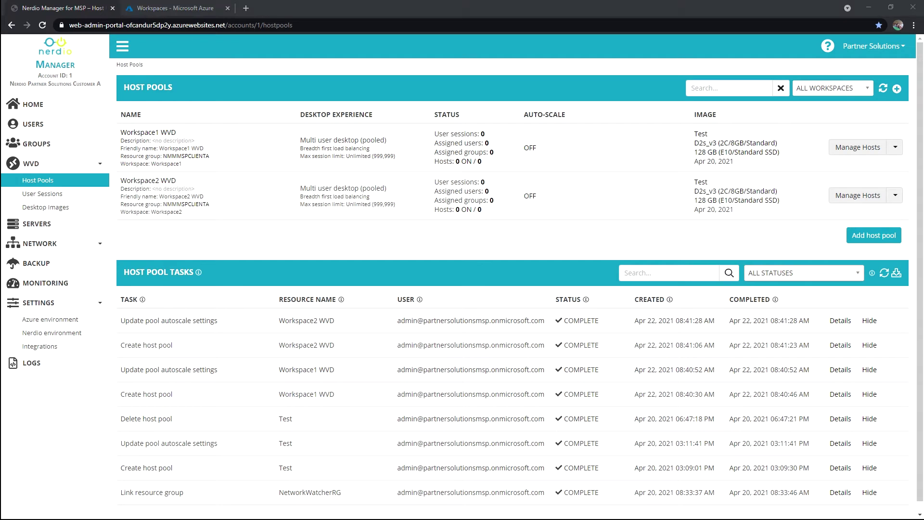
{"action": "left_click", "coordinate": [170, 8]}
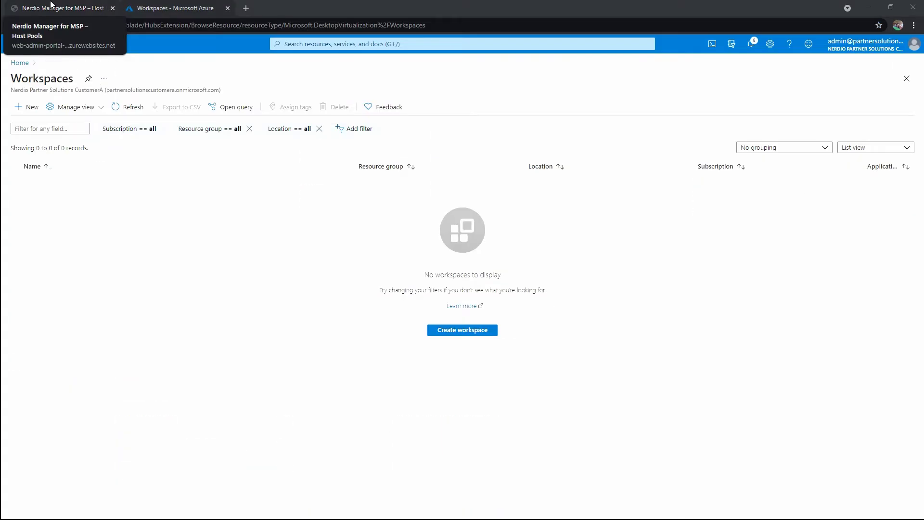
- Back in Nerdio's Host Pools page, start a new host pool proposing 'WVD Workspace'
{"action": "left_click", "coordinate": [77, 4]}
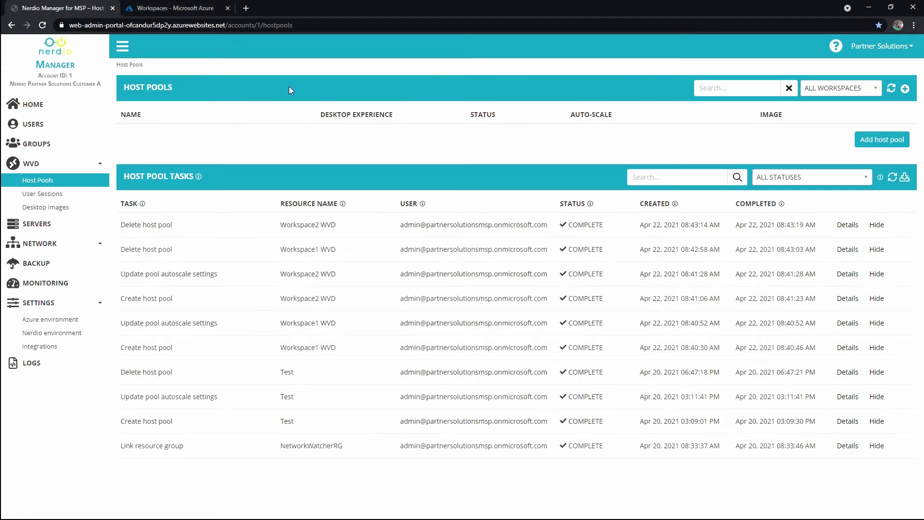
{"action": "left_click", "coordinate": [889, 139]}
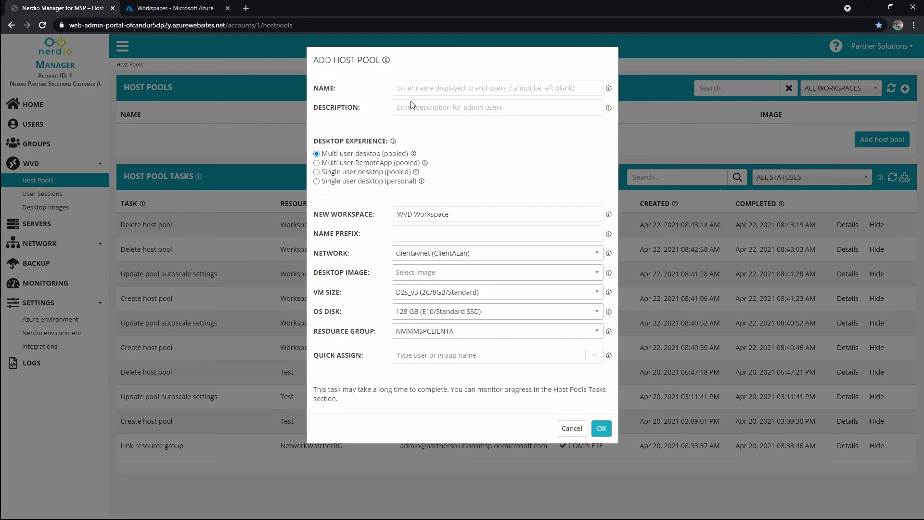
- Enter 'Standard' as the host pool name, keeping multi-user pooled desktops
{"action": "left_click", "coordinate": [450, 82]}
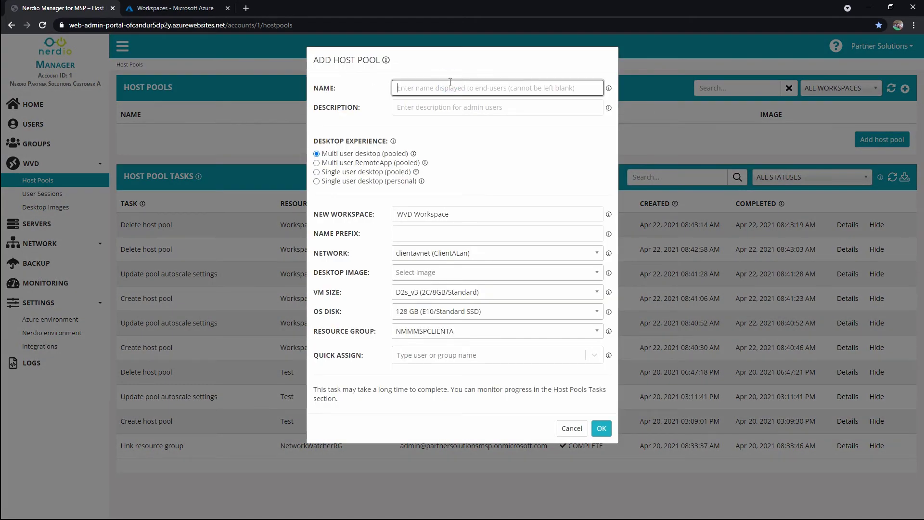
{"action": "type", "text": "Standard"}
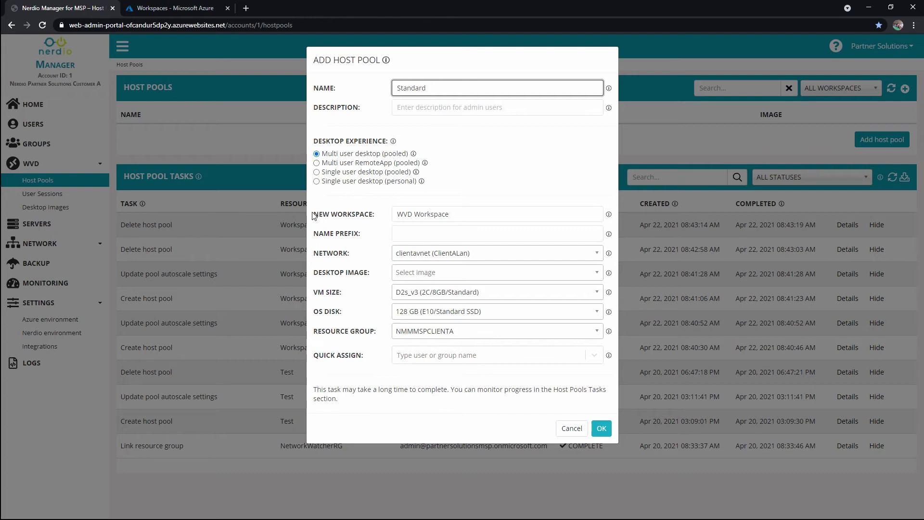
{"action": "left_click_drag", "start_coordinate": [313, 215], "coordinate": [384, 219]}
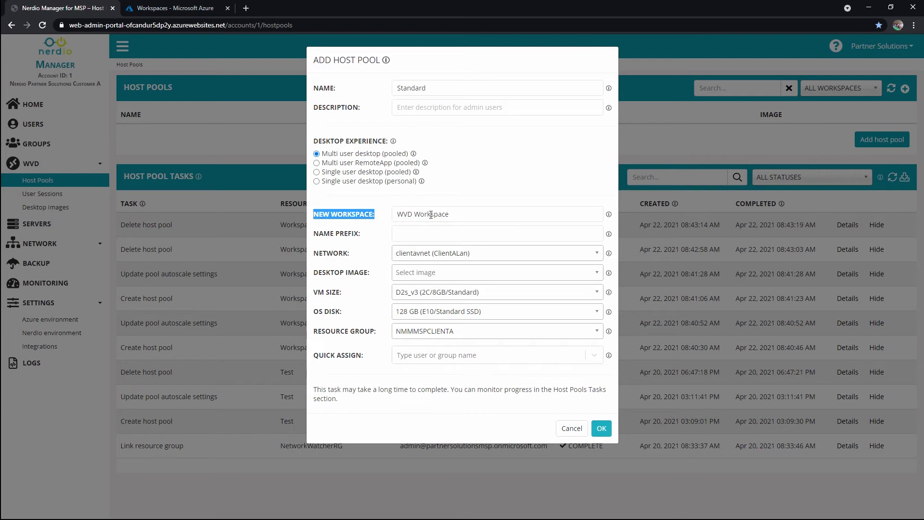
- Use prefix WVD, network clientavnet (ClientALan) and image Test (Apr 20, 2021 11:43:37 AM)
{"action": "left_click", "coordinate": [404, 237]}
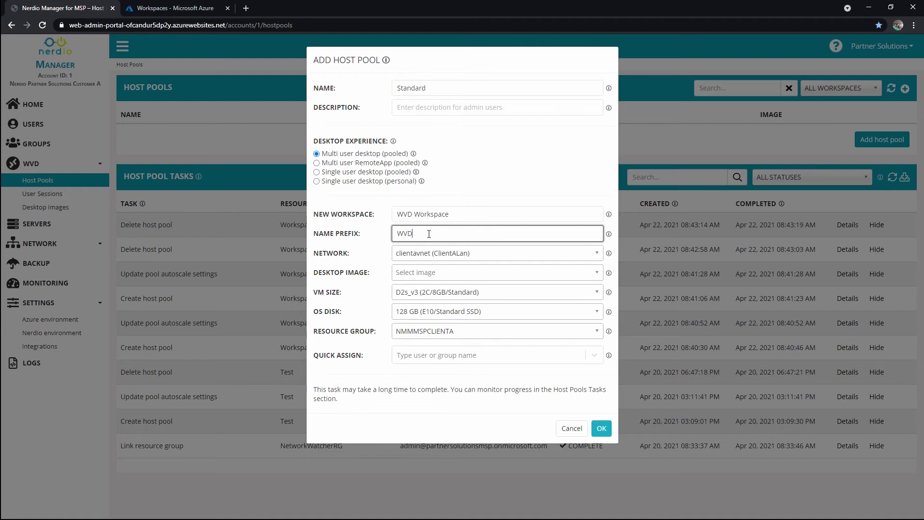
{"action": "type", "text": "WVD"}
{"action": "left_click", "coordinate": [471, 253]}
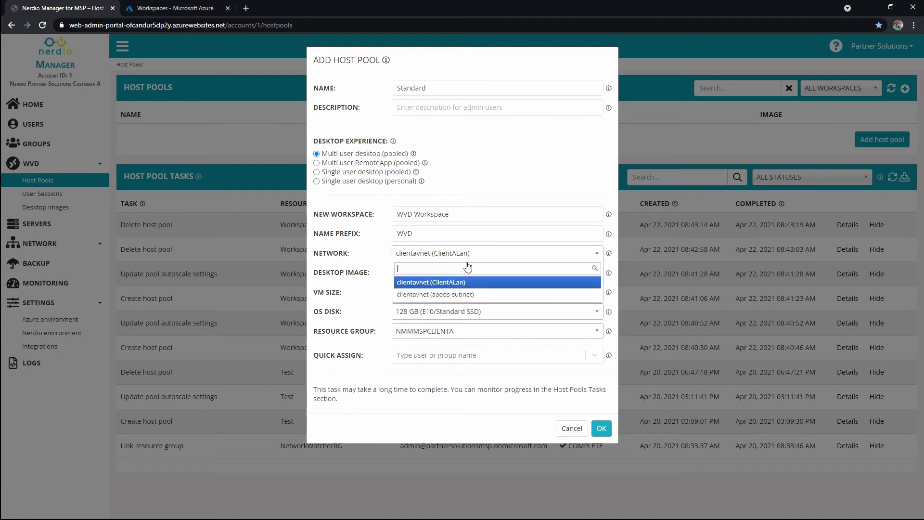
{"action": "left_click", "coordinate": [465, 285]}
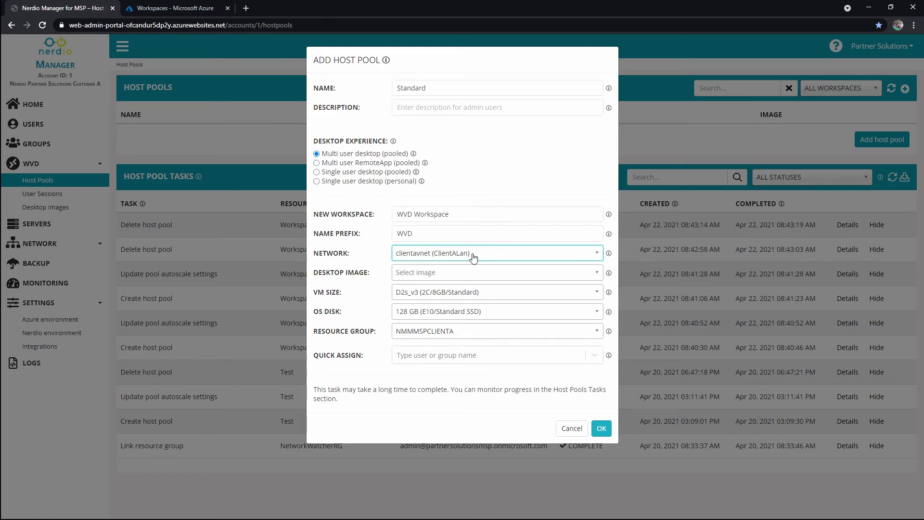
{"action": "left_click", "coordinate": [461, 273]}
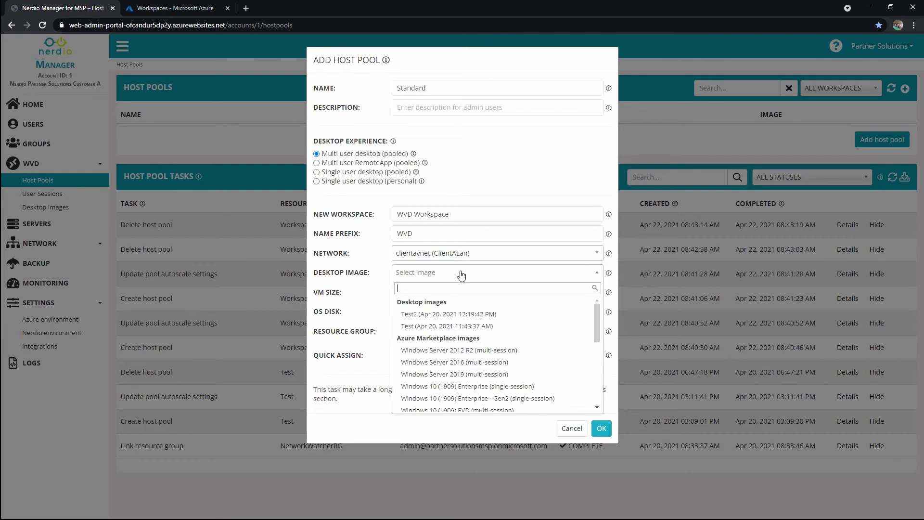
{"action": "left_click", "coordinate": [444, 327]}
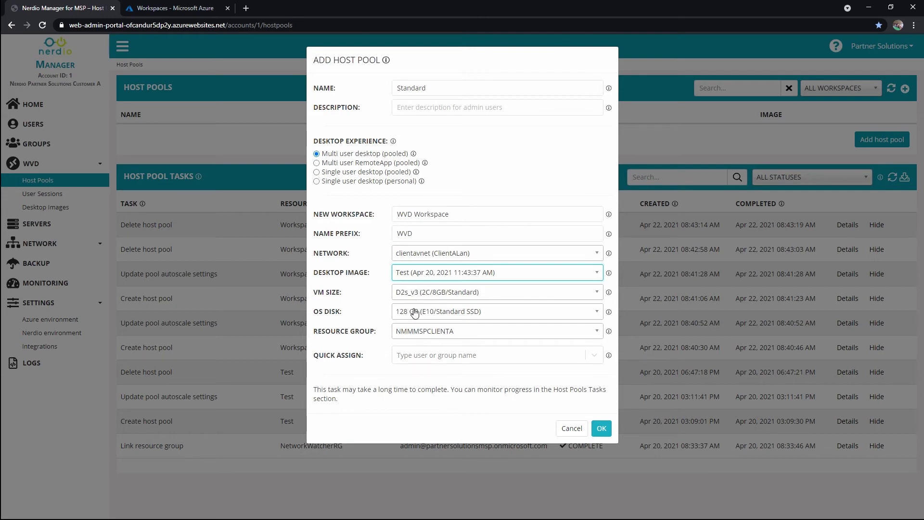
{"action": "left_click", "coordinate": [434, 337]}
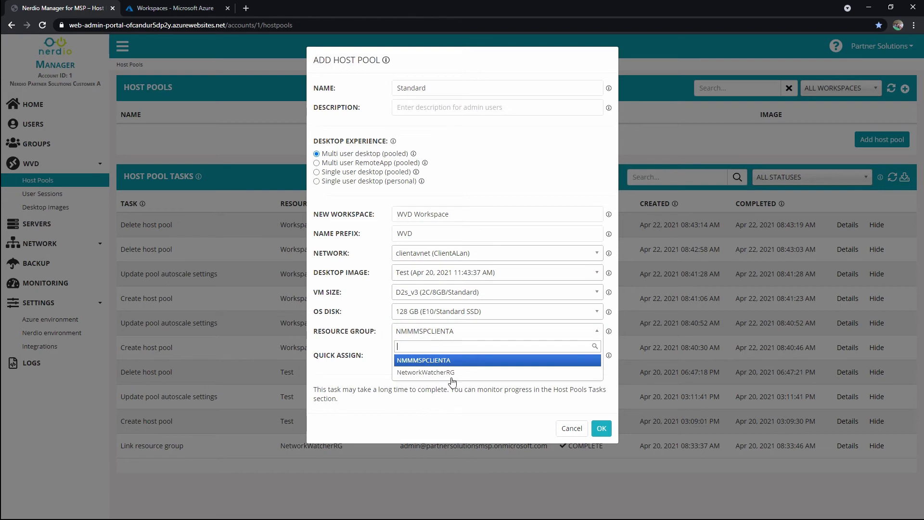
{"action": "left_click", "coordinate": [461, 361]}
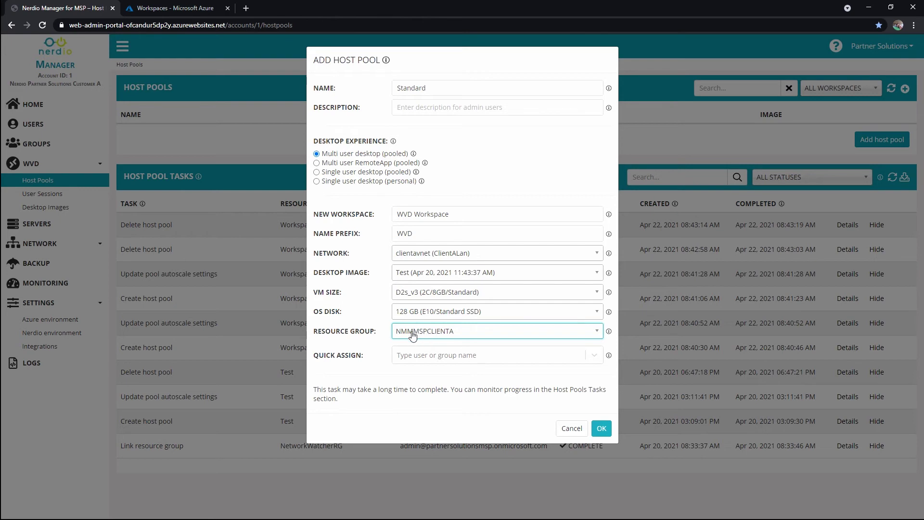
{"action": "left_click", "coordinate": [438, 357]}
{"action": "left_click", "coordinate": [458, 355]}
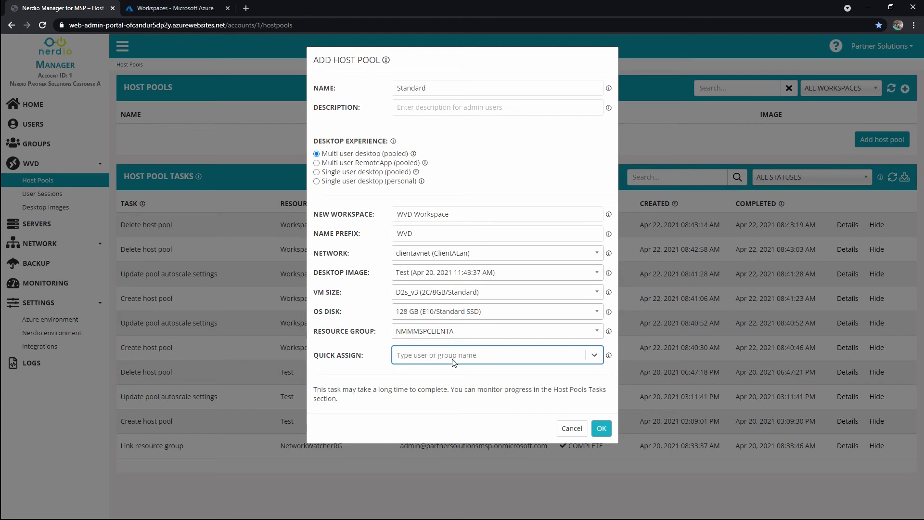
{"action": "type", "text": "wvd"}
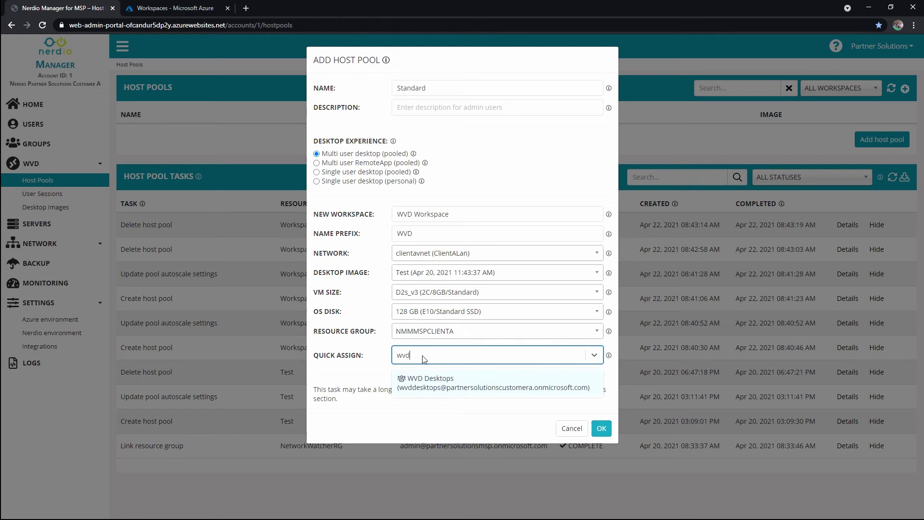
{"action": "key", "text": "Escape"}
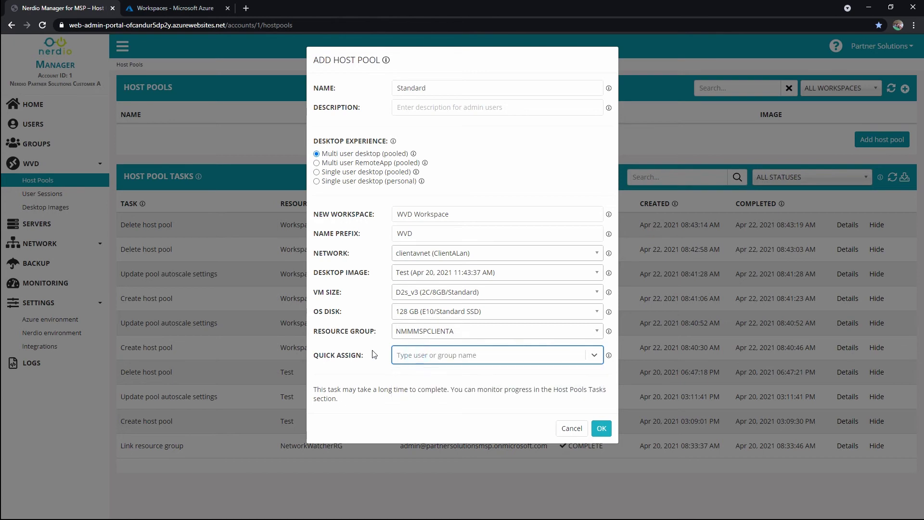
{"action": "left_click", "coordinate": [600, 430]}
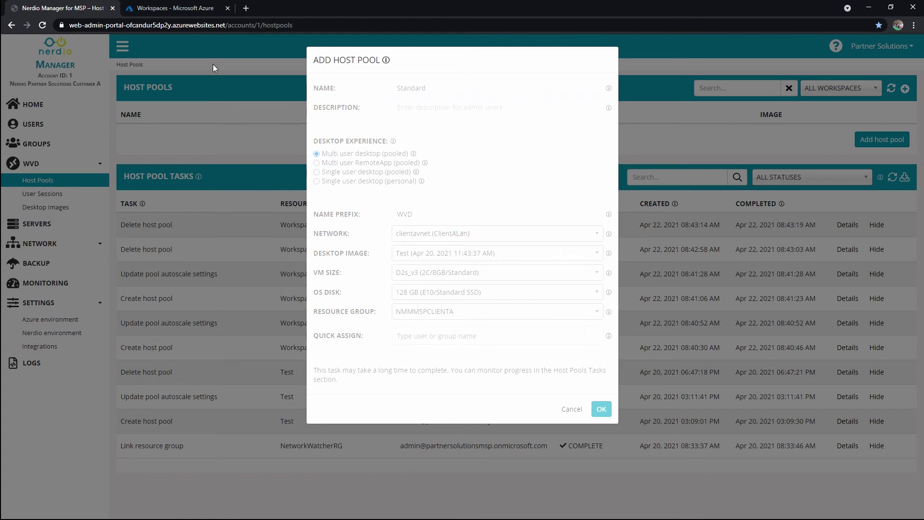
- View Azure's Workspaces list, now showing WVD Workspace in NMMMSPCLIENTA, West US
{"action": "left_click", "coordinate": [187, 3]}
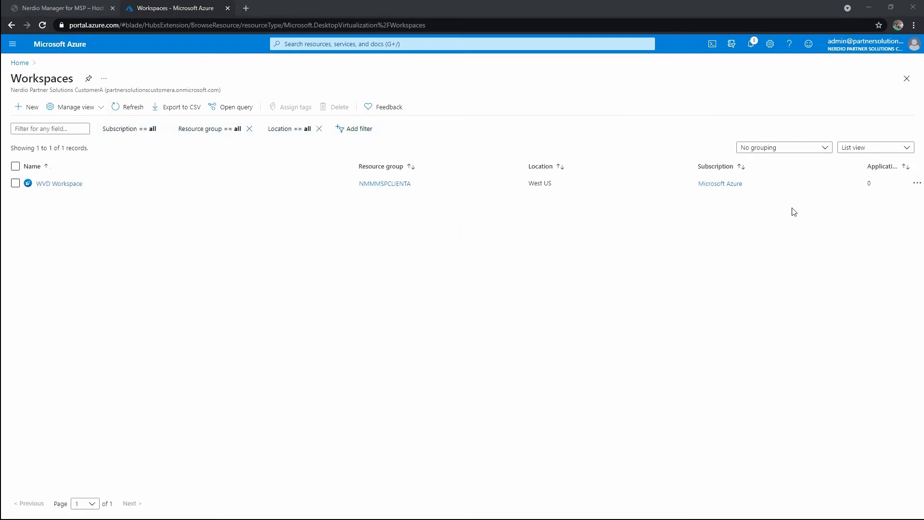
- Open WVD Workspace's Application groups, which list the Standard-AppGroup desktop group
{"action": "left_click", "coordinate": [57, 183]}
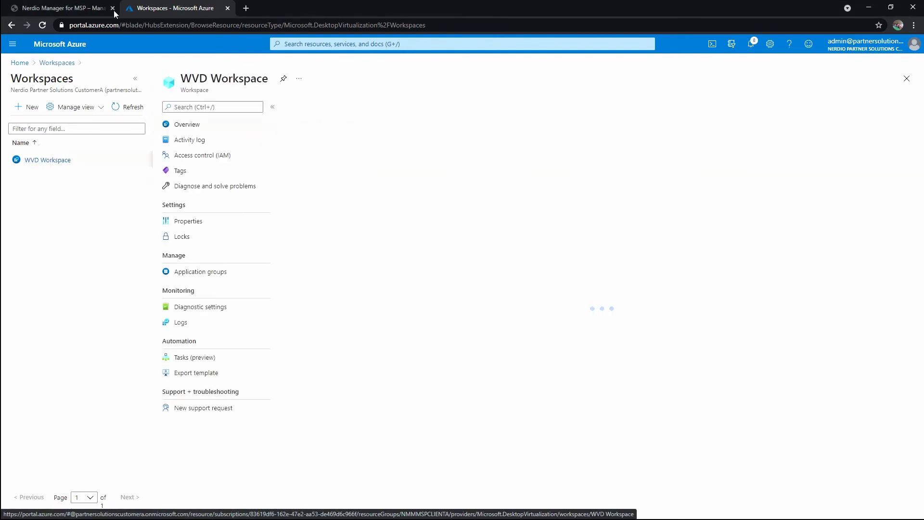
{"action": "left_click", "coordinate": [216, 272]}
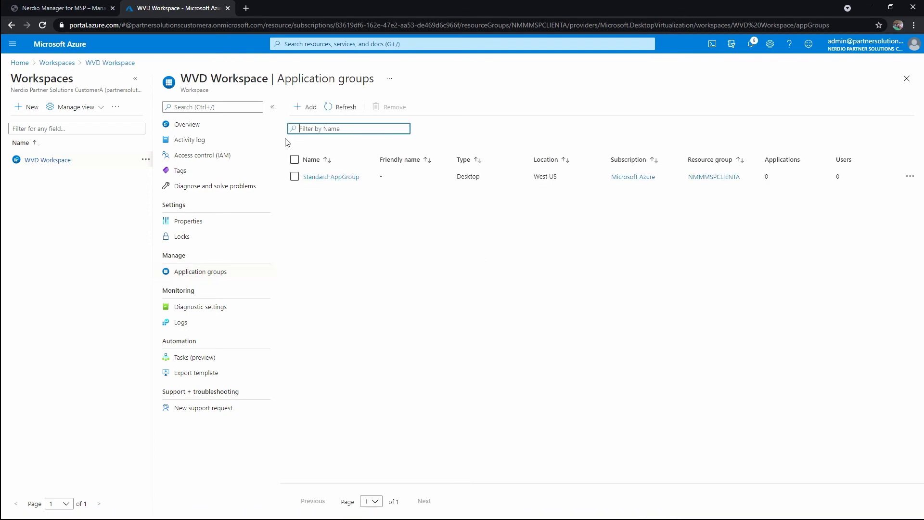
- Return to Nerdio and scroll through Standard's auto-scale settings, leaving them off
{"action": "left_click", "coordinate": [72, 8]}
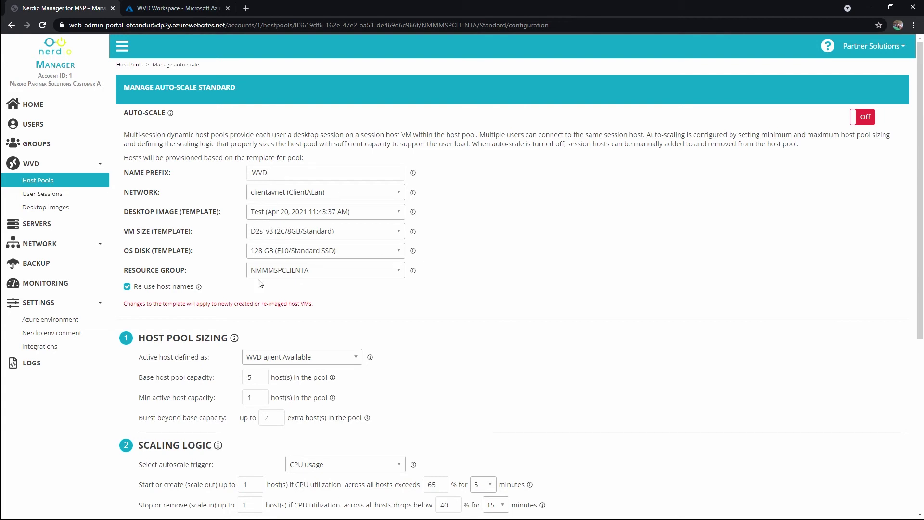
{"action": "scroll", "coordinate": [708, 332], "scroll_direction": "down", "scroll_amount": 6}
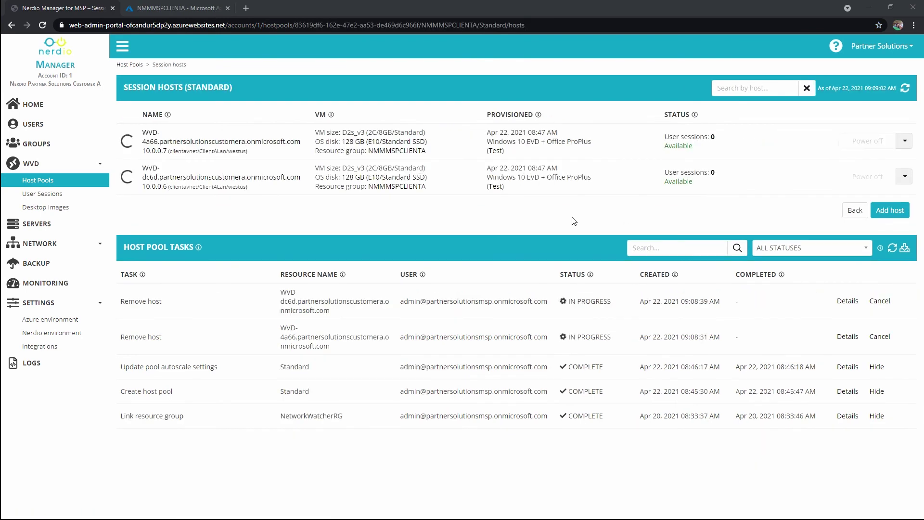
- Go from Host Pools to Standard's session hosts and start adding a host
{"action": "left_click", "coordinate": [129, 64]}
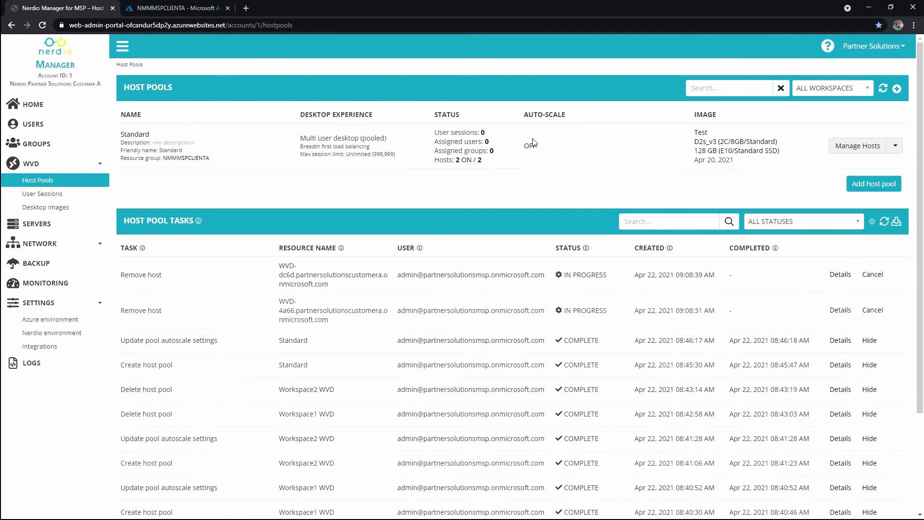
{"action": "left_click", "coordinate": [854, 146]}
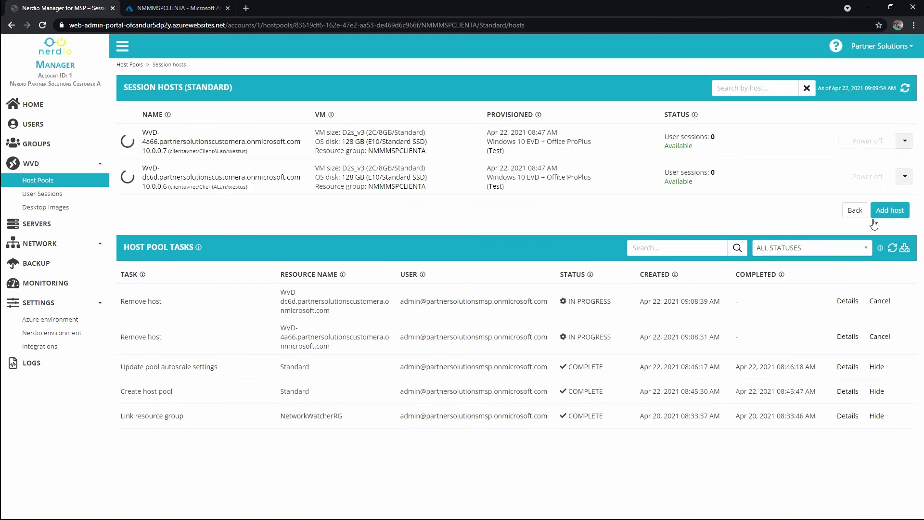
{"action": "left_click", "coordinate": [890, 215]}
- Keep the clientavnet (ClientALan) network, NMMMSPCLIENTA resource group and current desktop image
{"action": "left_click", "coordinate": [478, 198]}
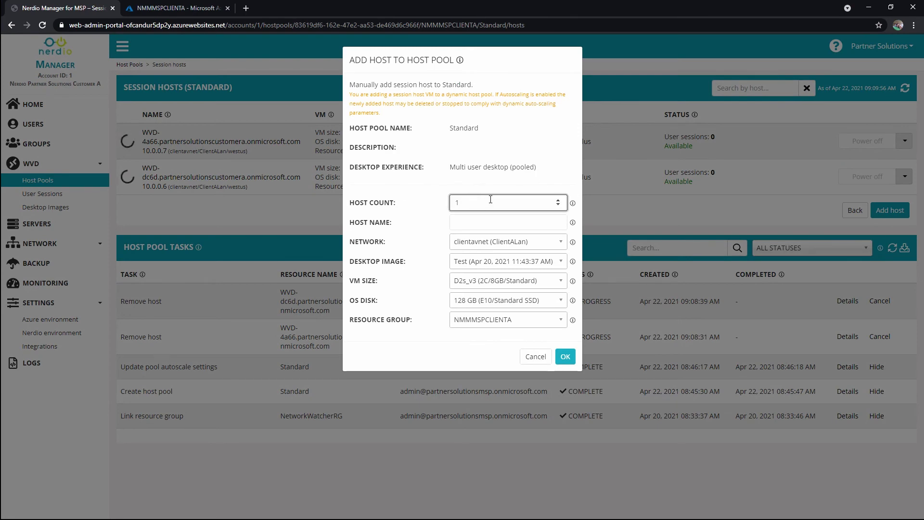
{"action": "left_click", "coordinate": [471, 224]}
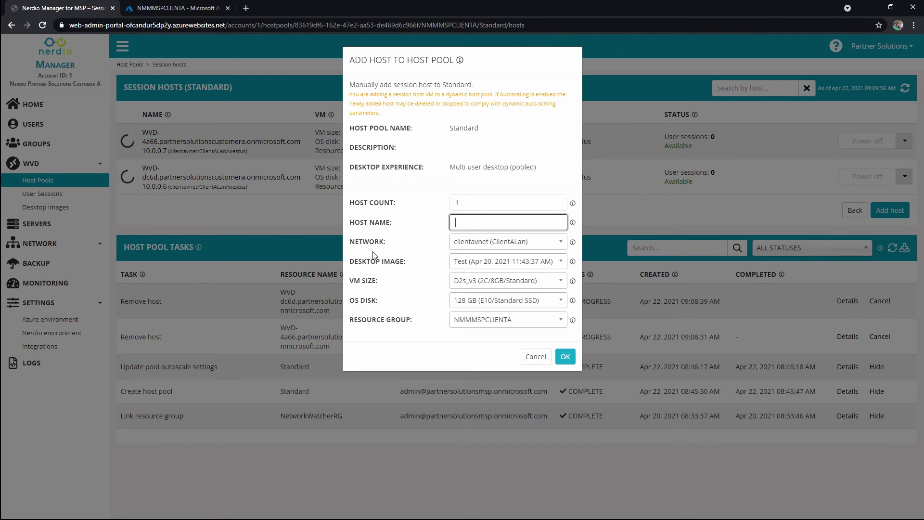
{"action": "left_click", "coordinate": [511, 242]}
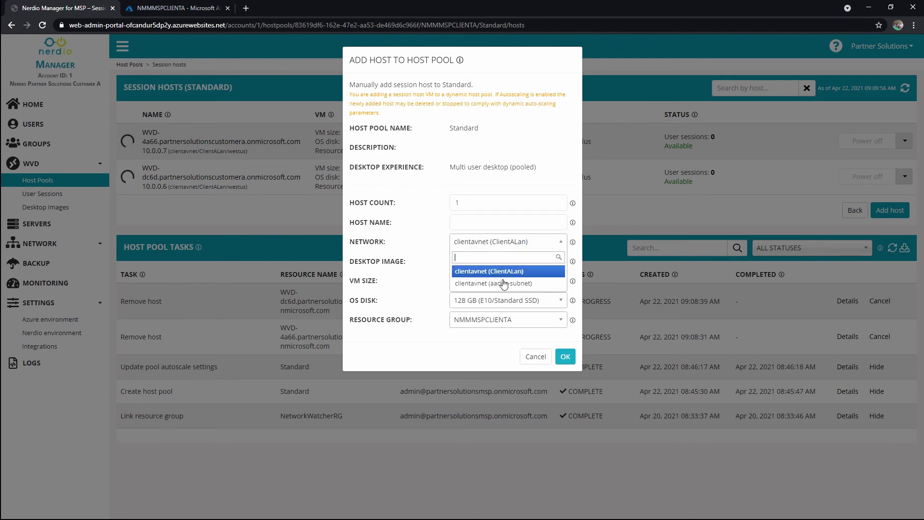
{"action": "left_click", "coordinate": [466, 271]}
{"action": "left_click", "coordinate": [481, 319]}
{"action": "left_click", "coordinate": [475, 349]}
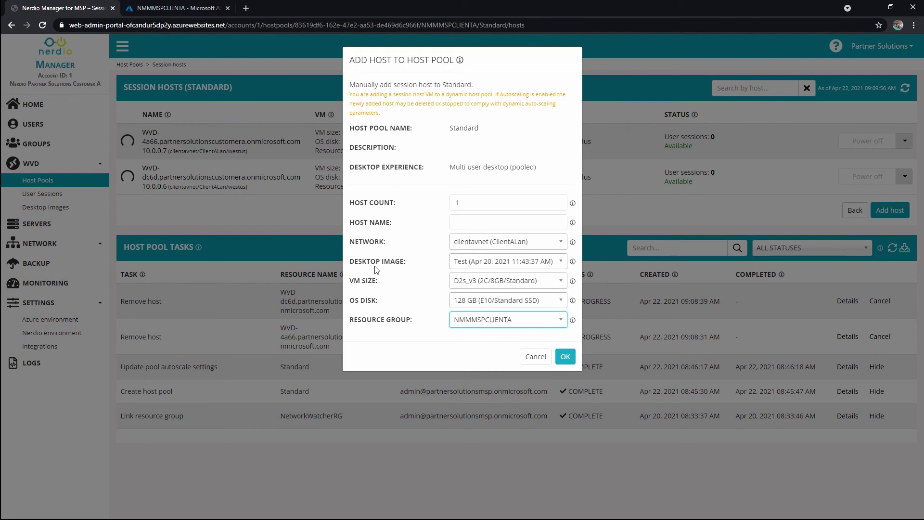
{"action": "left_click", "coordinate": [479, 262]}
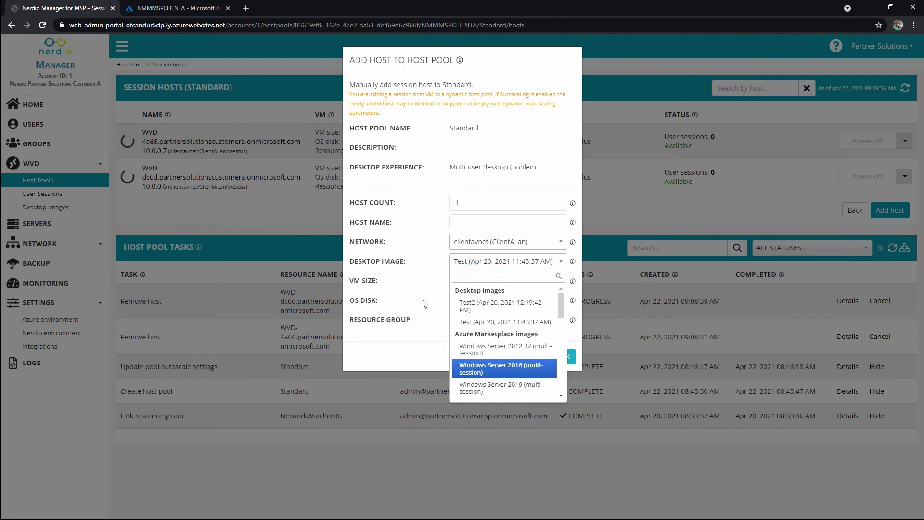
{"action": "left_click", "coordinate": [410, 269]}
- Set host count to 2 and name prefix to WVD, then submit
{"action": "left_click", "coordinate": [454, 203]}
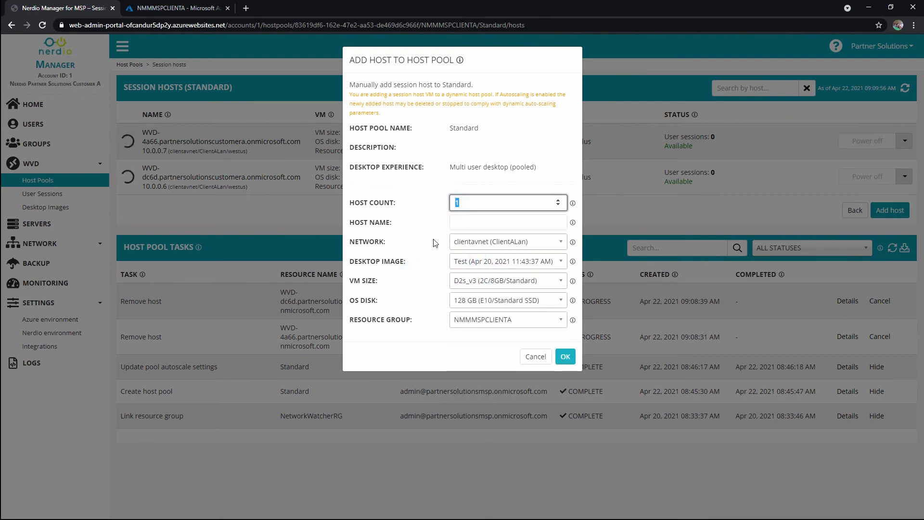
{"action": "type", "text": "2"}
{"action": "left_click", "coordinate": [471, 223]}
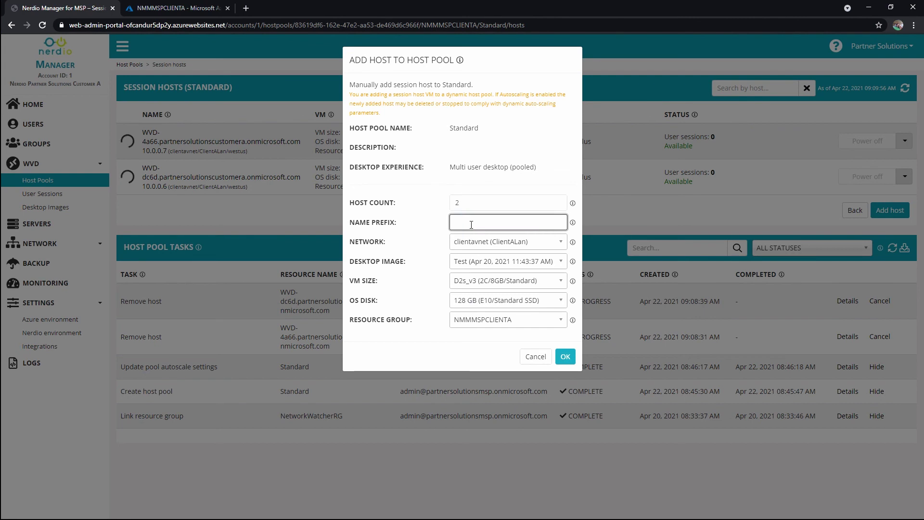
{"action": "type", "text": "WVD"}
{"action": "left_click", "coordinate": [565, 356]}
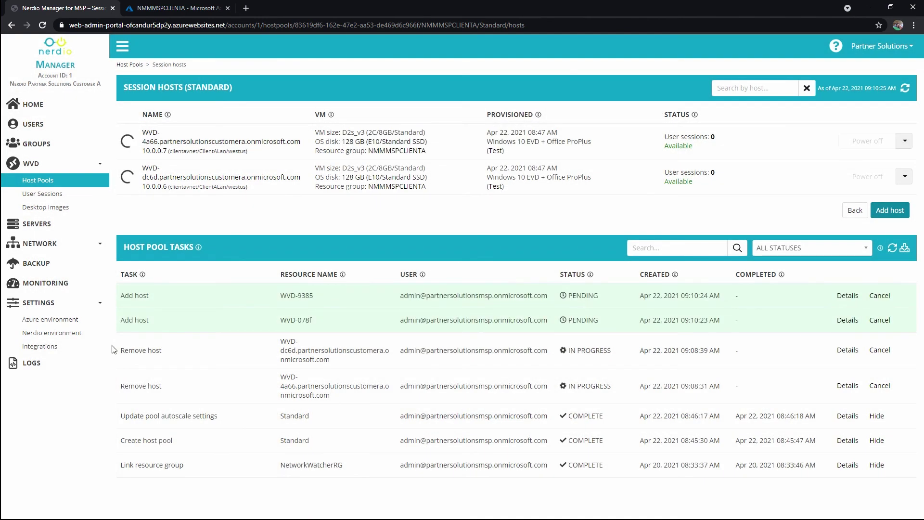
- Highlight the 078f suffix of new host WVD-078f while the Add host tasks complete
{"action": "left_click", "coordinate": [298, 320]}
{"action": "double_click", "coordinate": [308, 320]}
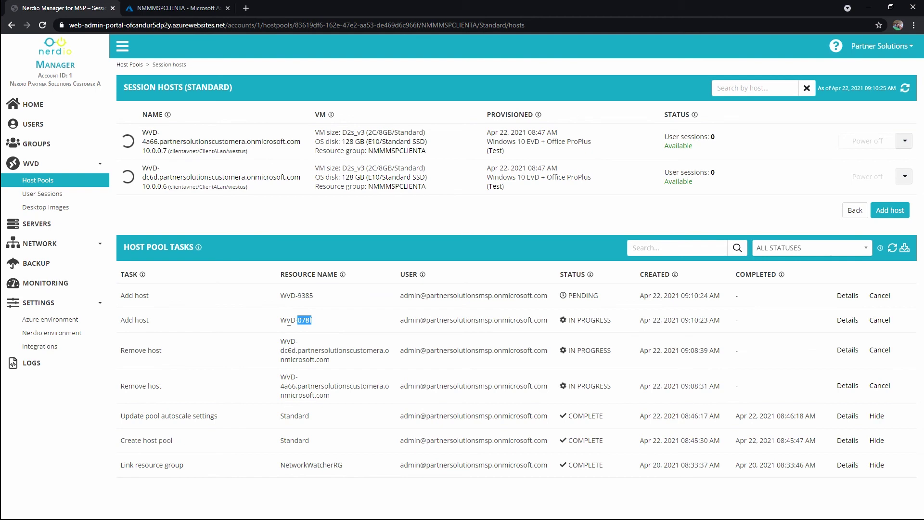
{"action": "left_click", "coordinate": [538, 279]}
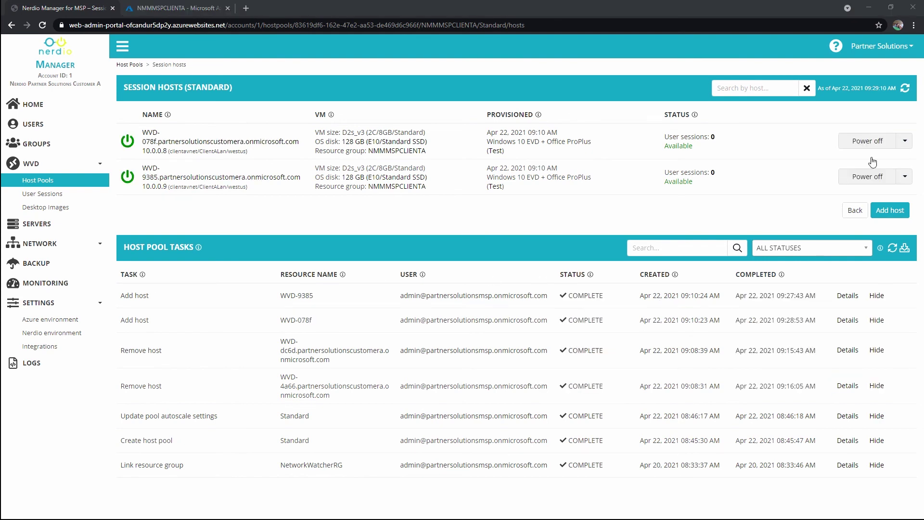
{"action": "left_click", "coordinate": [847, 295]}
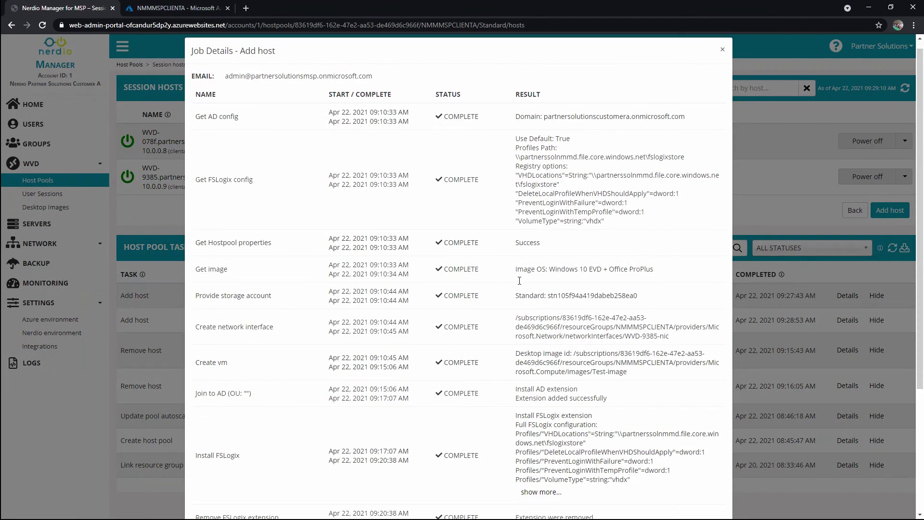
{"action": "scroll", "coordinate": [242, 117], "scroll_direction": "down", "scroll_amount": 3}
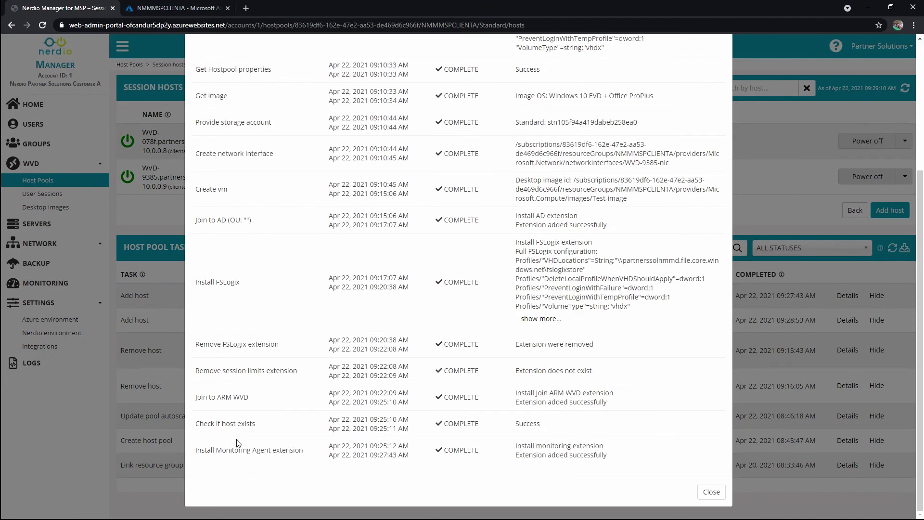
{"action": "left_click", "coordinate": [710, 492]}
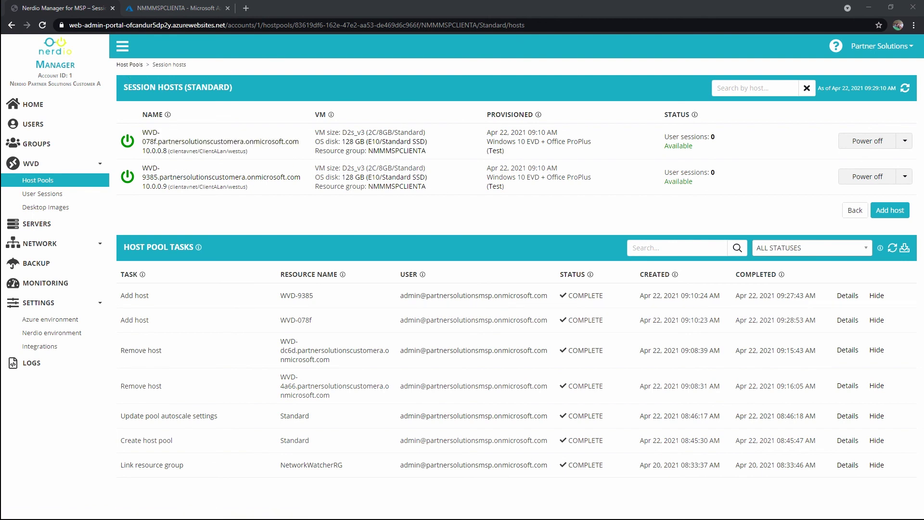
- Review WVD-078f's Resize/Re-image options, including desktop images and OS disk type, without applying changes
{"action": "left_click", "coordinate": [902, 141]}
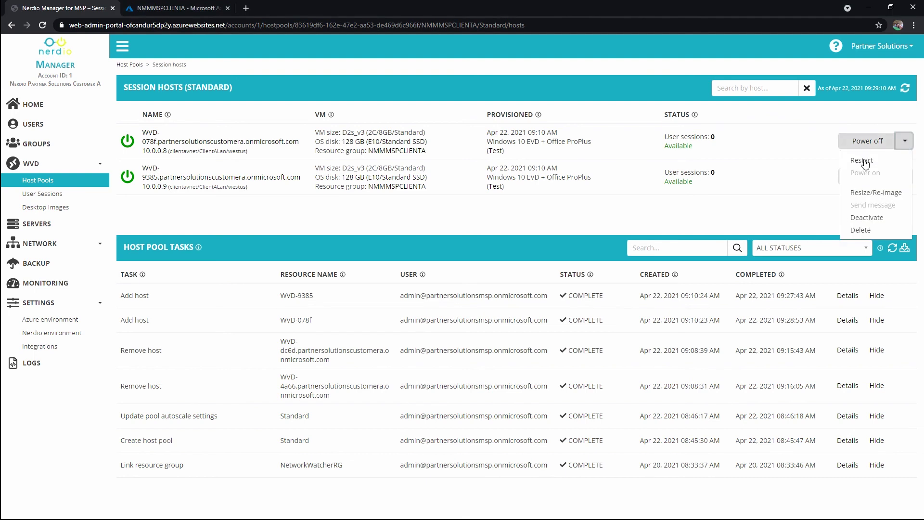
{"action": "left_click", "coordinate": [880, 193]}
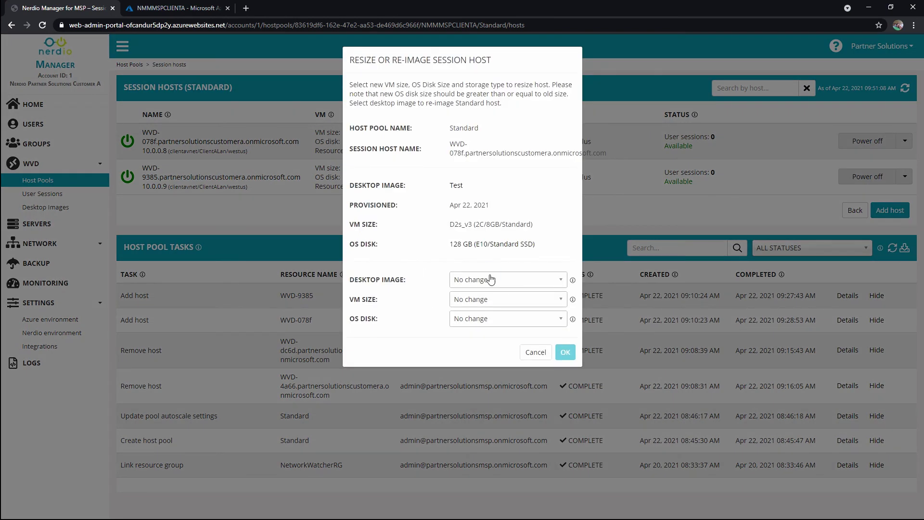
{"action": "left_click", "coordinate": [484, 278]}
{"action": "left_click_drag", "start_coordinate": [535, 244], "coordinate": [508, 244]}
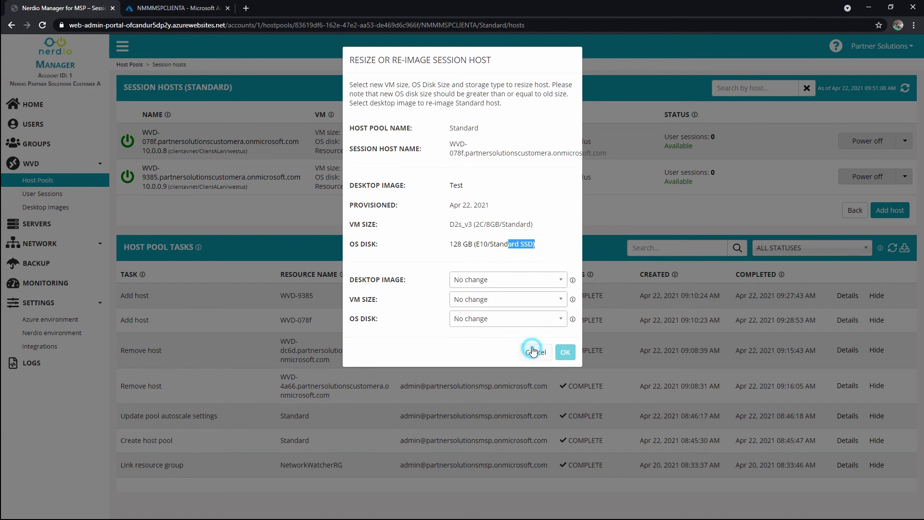
{"action": "left_click", "coordinate": [535, 351]}
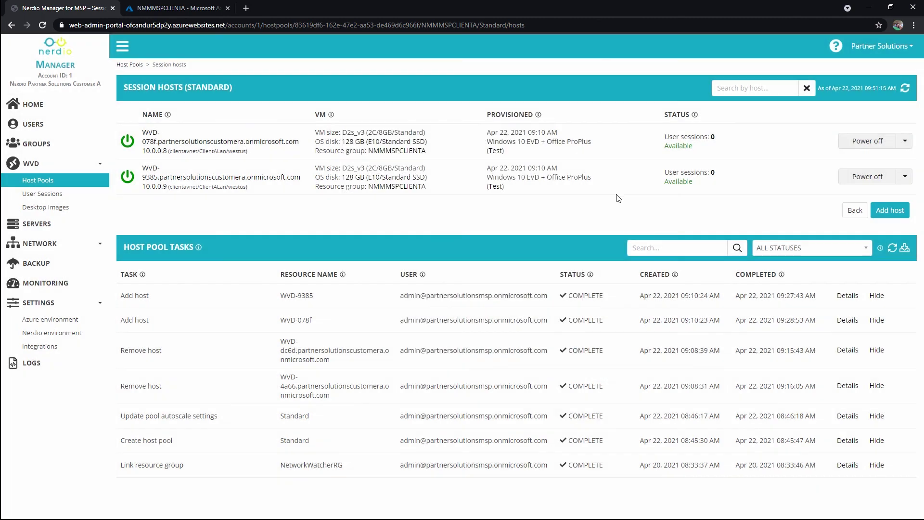
{"action": "left_click", "coordinate": [904, 144]}
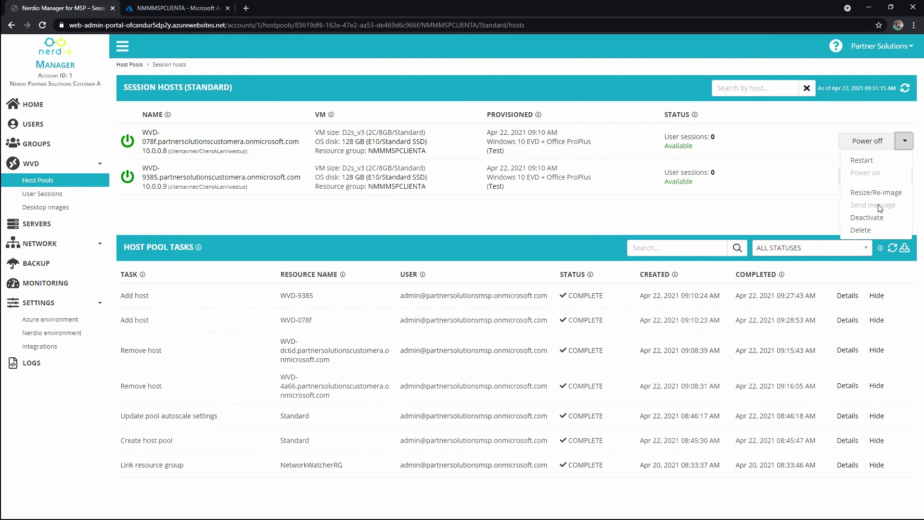
- Choose Delete for WVD-078f and review the AD un-join option in the removal confirmation
{"action": "left_click", "coordinate": [866, 229]}
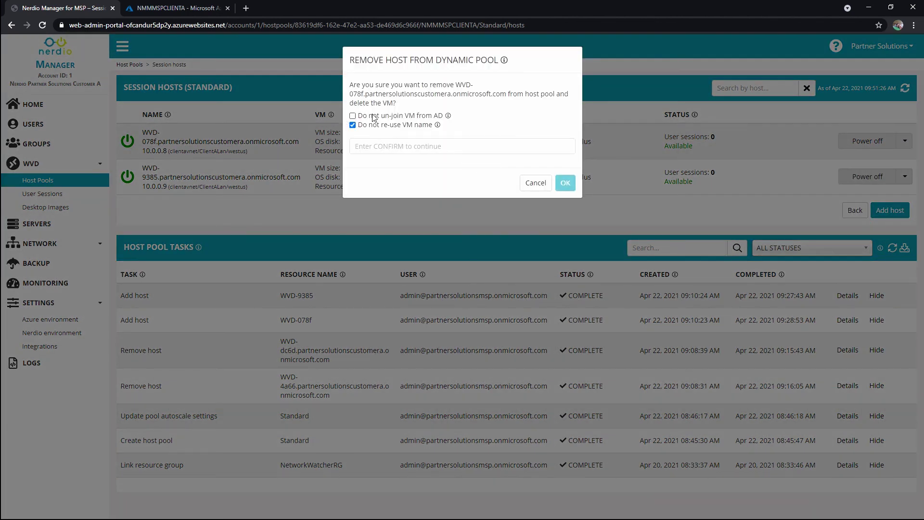
{"action": "left_click_drag", "start_coordinate": [443, 116], "coordinate": [401, 119]}
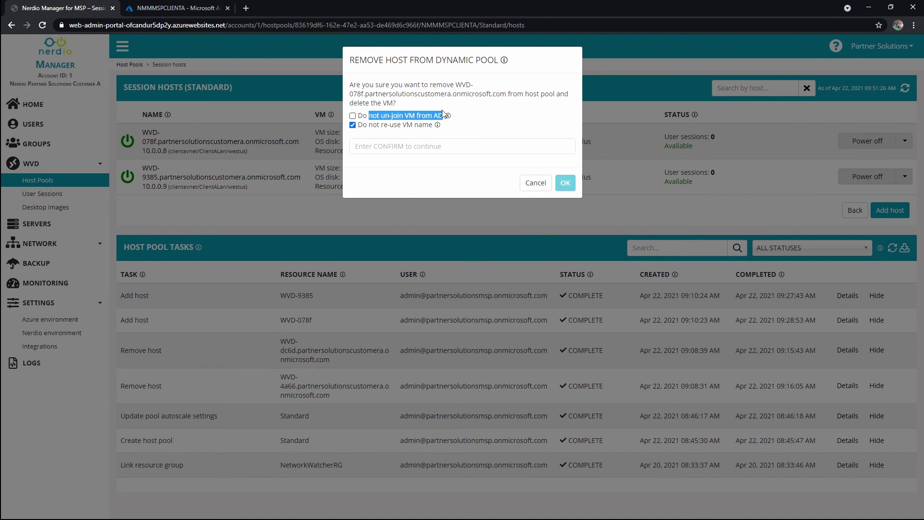